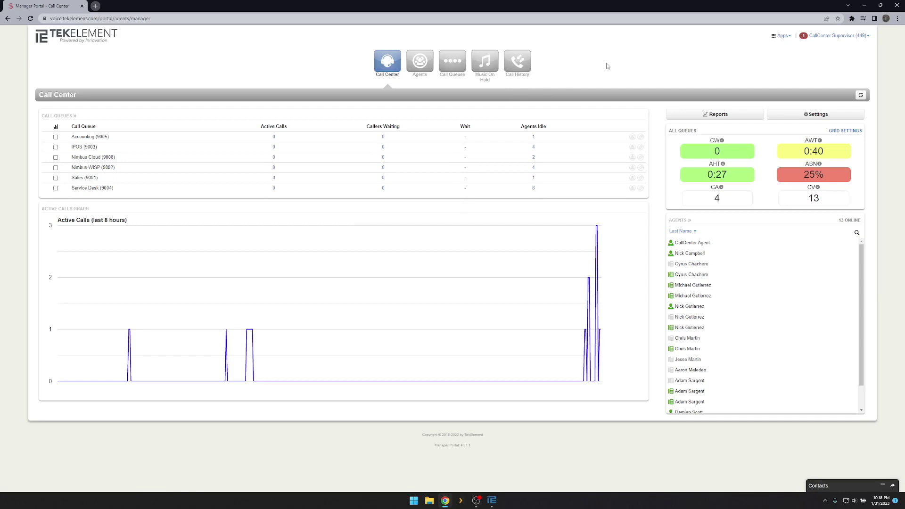
- Open the call center reports and review the call details behind Nimbus WISP's call volume and calls handled in the queue stats
{"action": "left_click", "coordinate": [760, 114]}
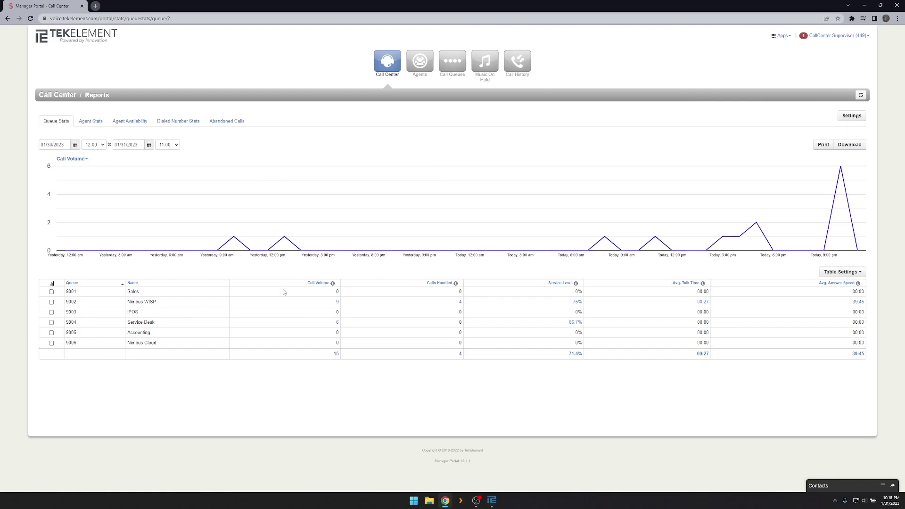
{"action": "left_click", "coordinate": [337, 302]}
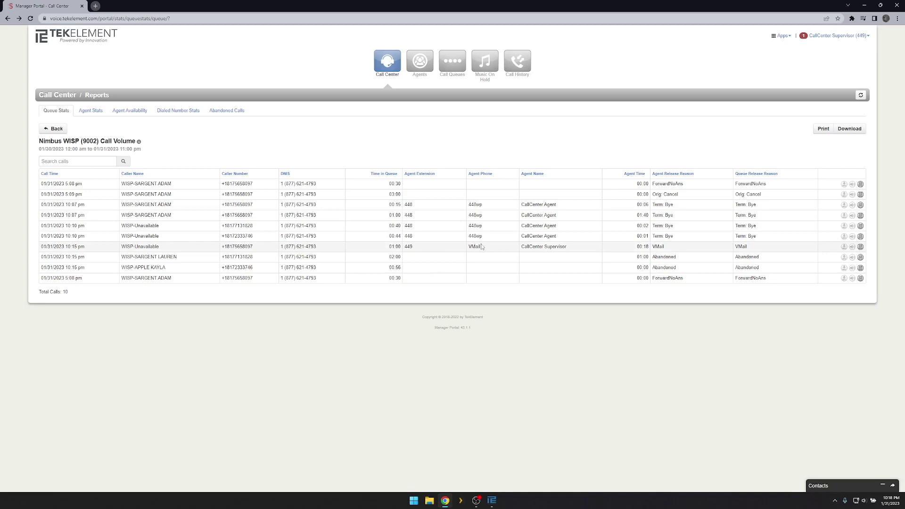
{"action": "left_click", "coordinate": [57, 130]}
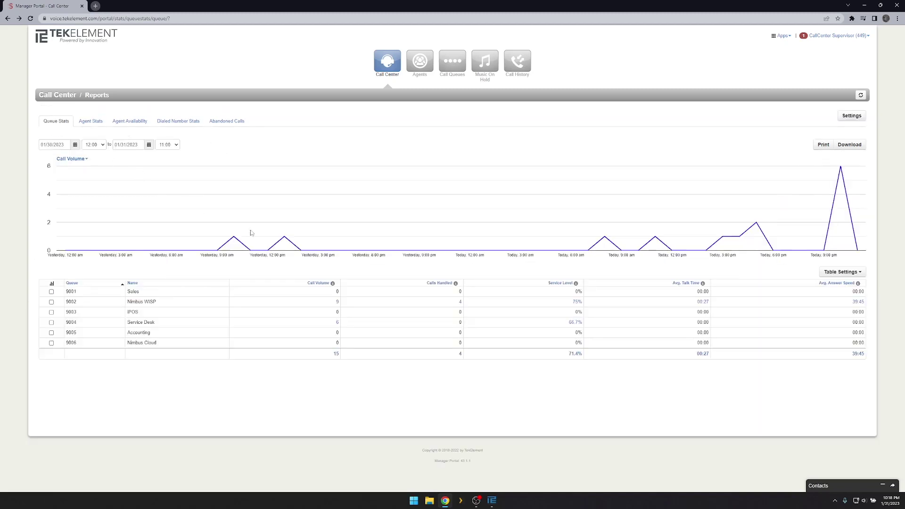
{"action": "left_click", "coordinate": [460, 302]}
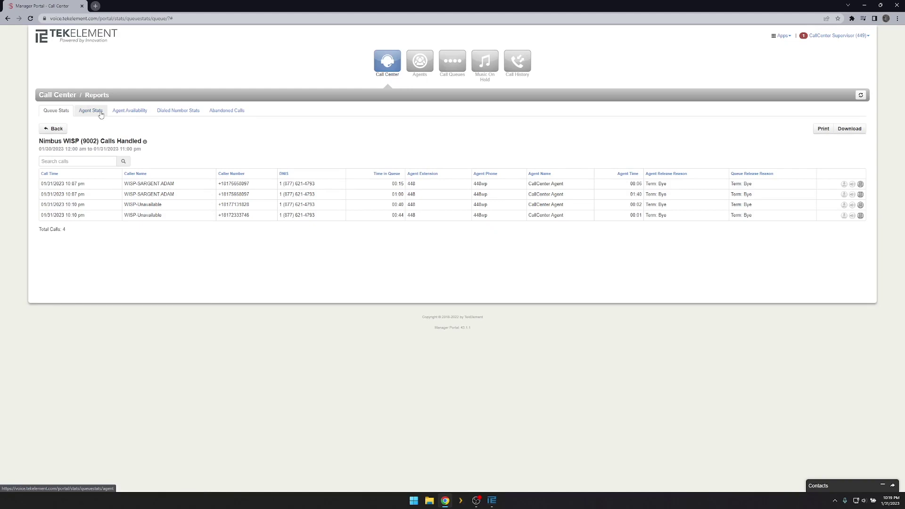
{"action": "left_click", "coordinate": [55, 128]}
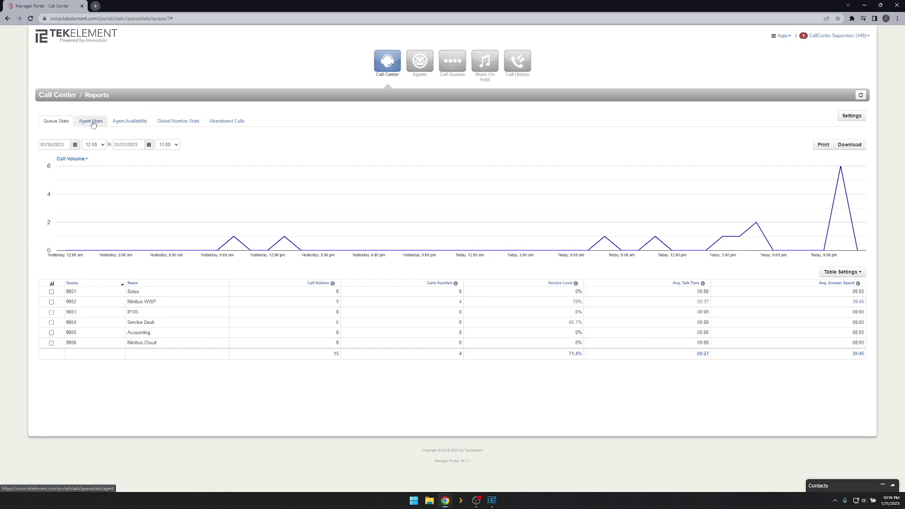
- Add the Average Hold Time, Abandoned Calls and Abandon Rate columns to the queue stats table
{"action": "left_click", "coordinate": [853, 272]}
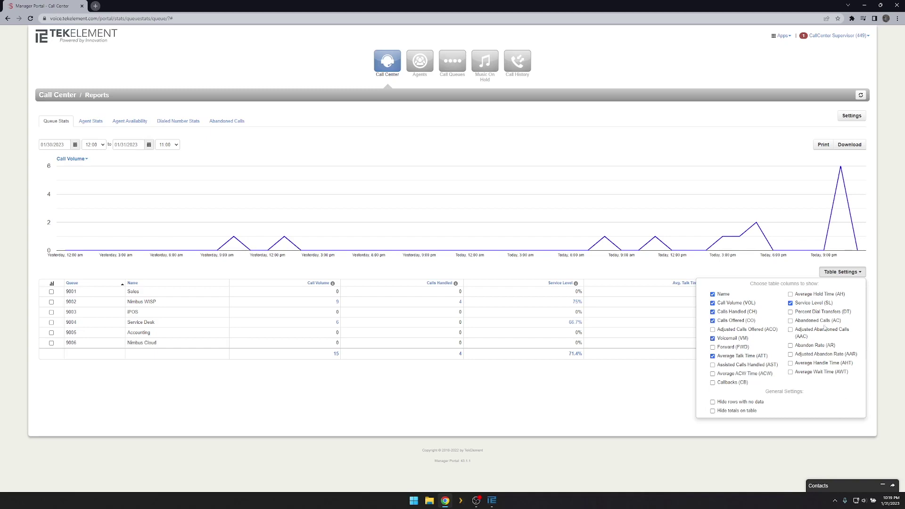
{"action": "left_click", "coordinate": [829, 295]}
{"action": "left_click", "coordinate": [821, 322]}
{"action": "left_click", "coordinate": [826, 347]}
{"action": "left_click", "coordinate": [635, 389]}
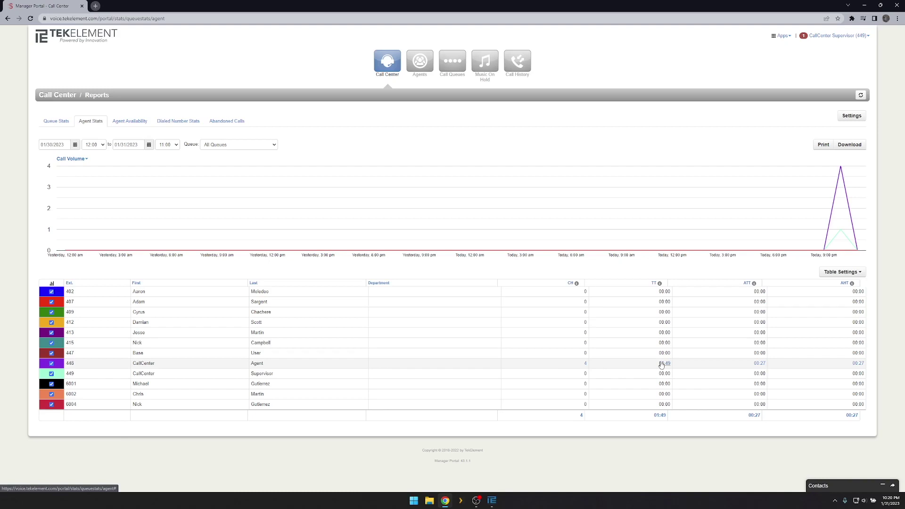
- In the agent stats, read the talk and handling time column descriptions, review extension 448's talk time calls, and check the queue filter
{"action": "mouse_move", "coordinate": [755, 285]}
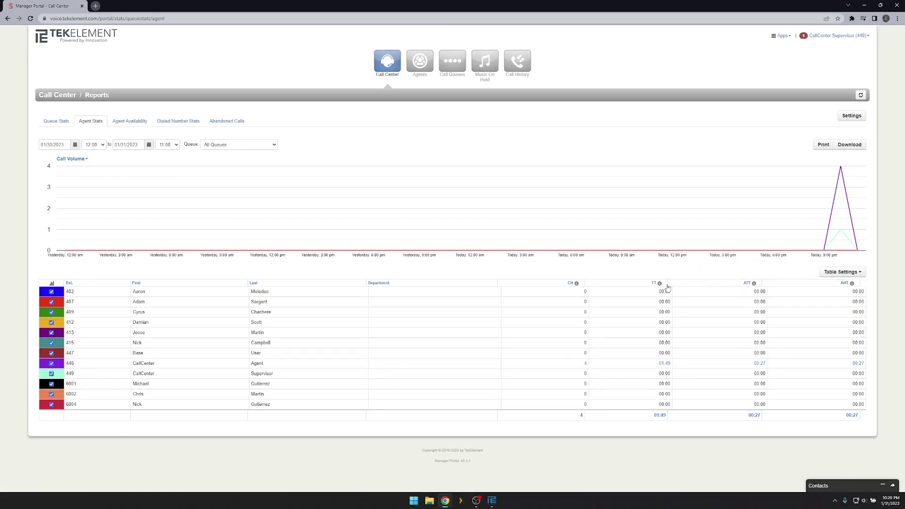
{"action": "mouse_move", "coordinate": [660, 284]}
{"action": "mouse_move", "coordinate": [853, 285]}
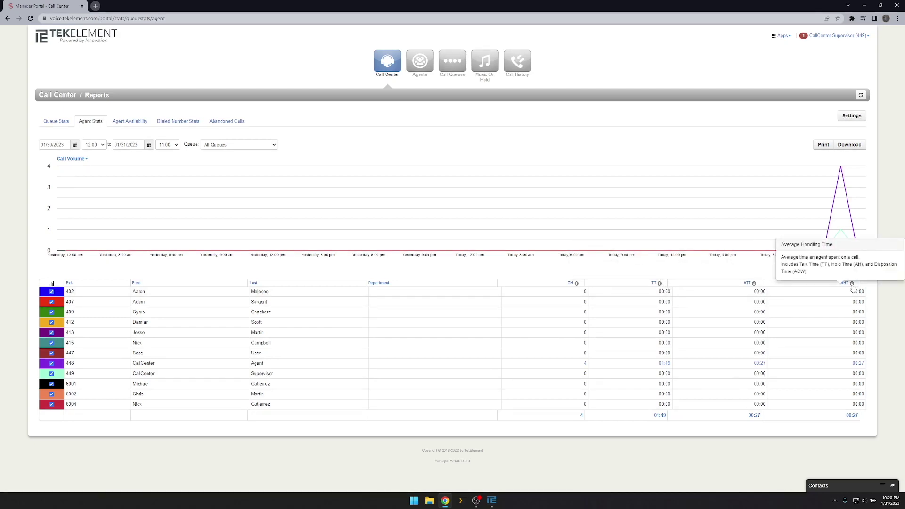
{"action": "left_click", "coordinate": [666, 363]}
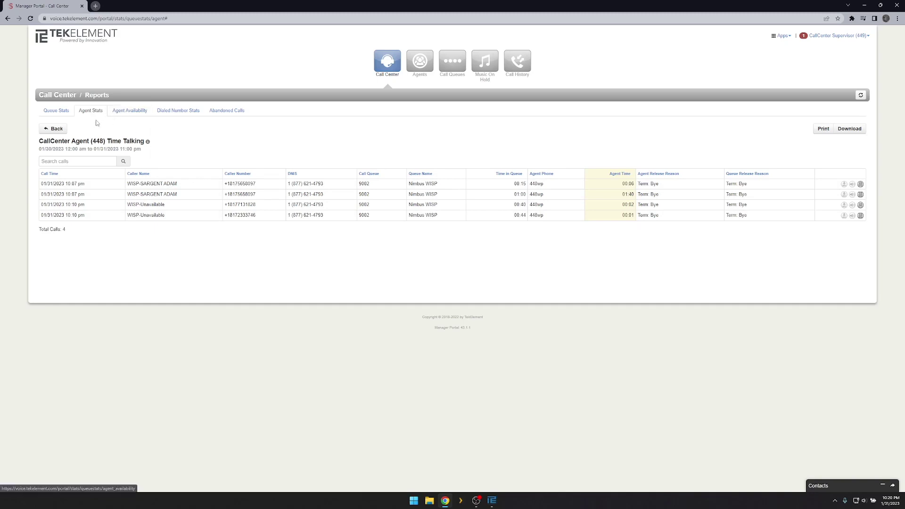
{"action": "left_click", "coordinate": [53, 129]}
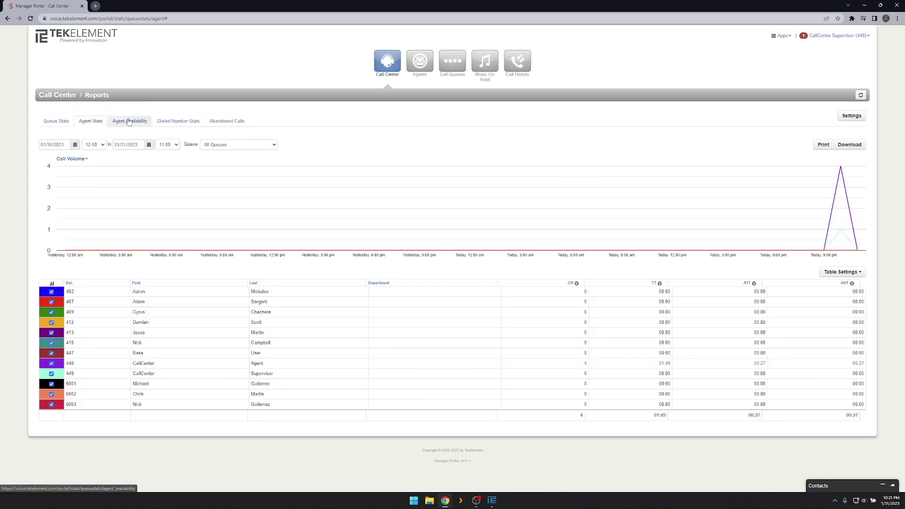
{"action": "left_click", "coordinate": [243, 145]}
{"action": "left_click", "coordinate": [286, 139]}
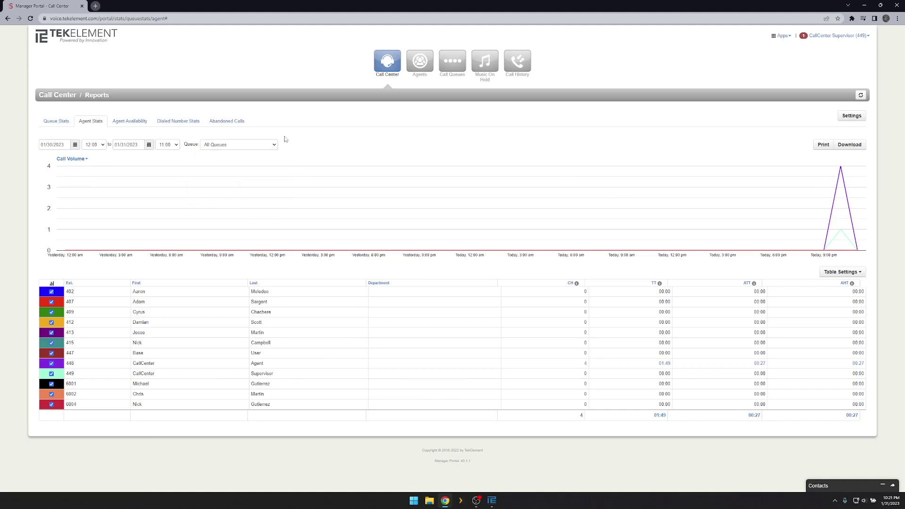
- Open the agent availability report and examine its timeline, the column descriptions and the available table columns
{"action": "left_click", "coordinate": [132, 122]}
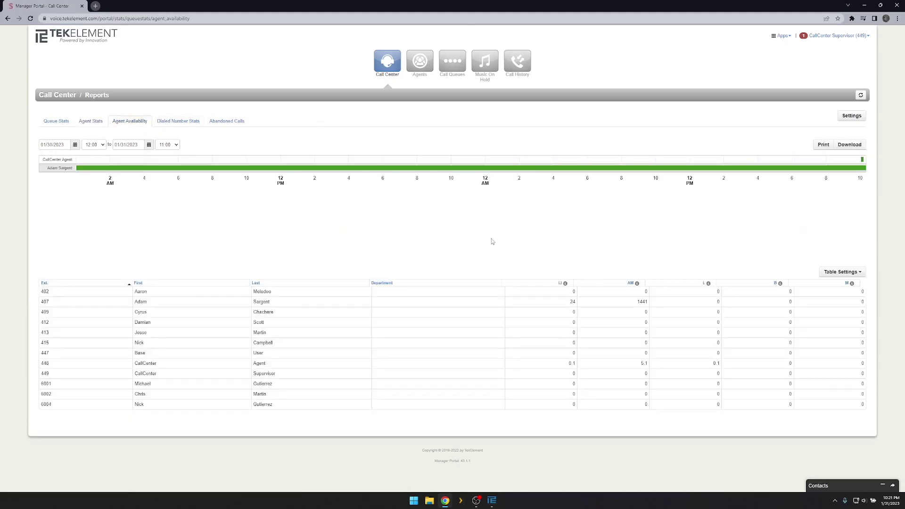
{"action": "mouse_move", "coordinate": [87, 170]}
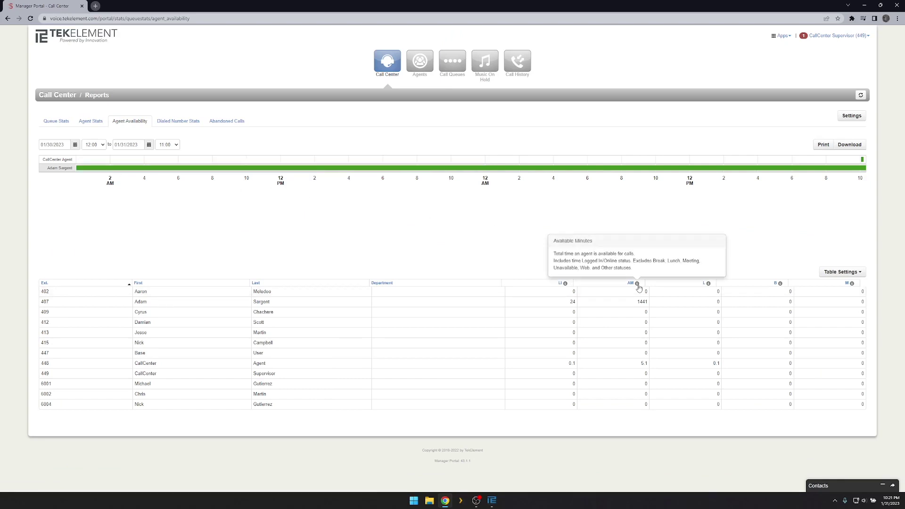
{"action": "mouse_move", "coordinate": [565, 285]}
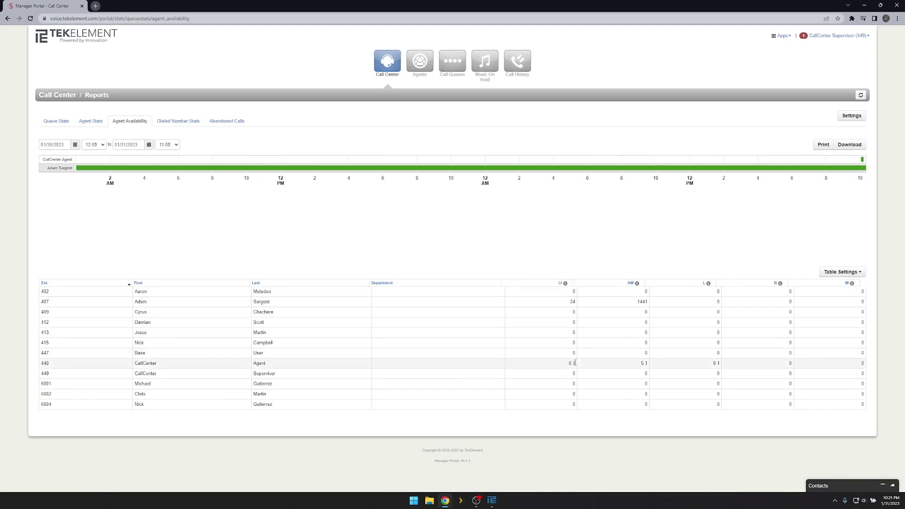
{"action": "mouse_move", "coordinate": [710, 286]}
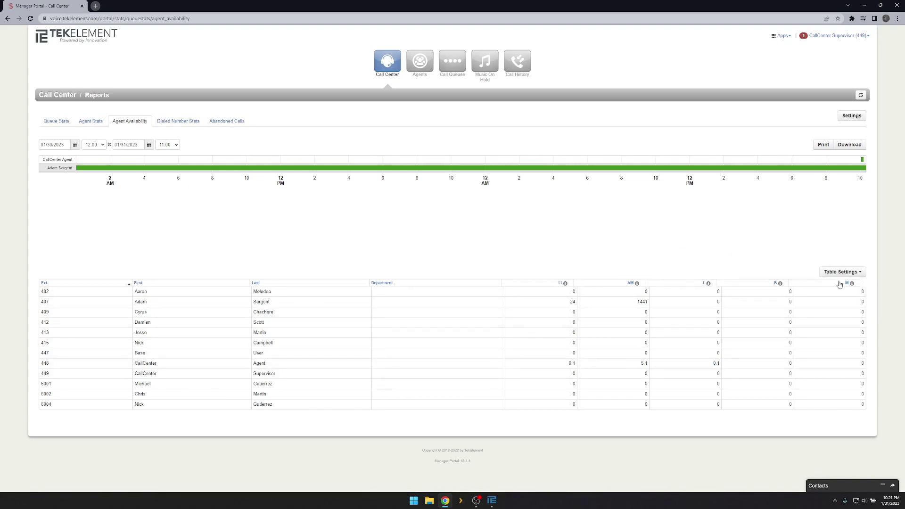
{"action": "mouse_move", "coordinate": [853, 285]}
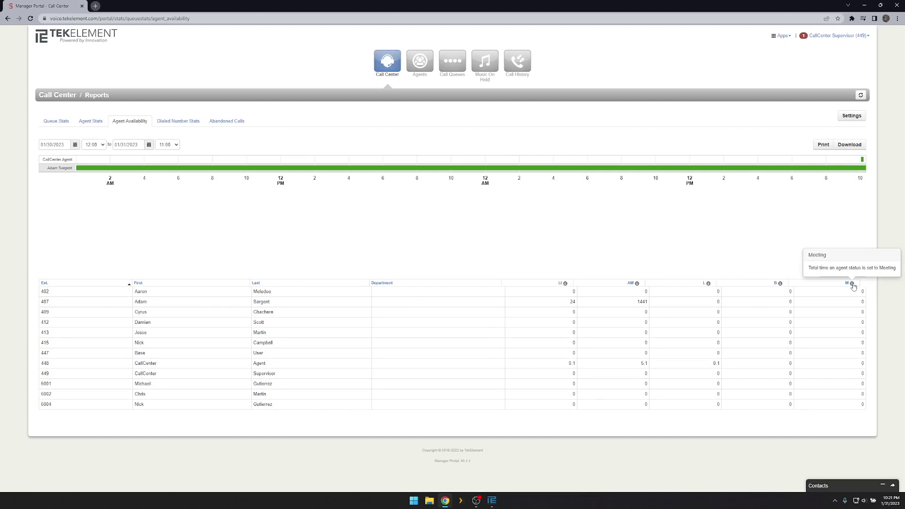
{"action": "left_click", "coordinate": [828, 273]}
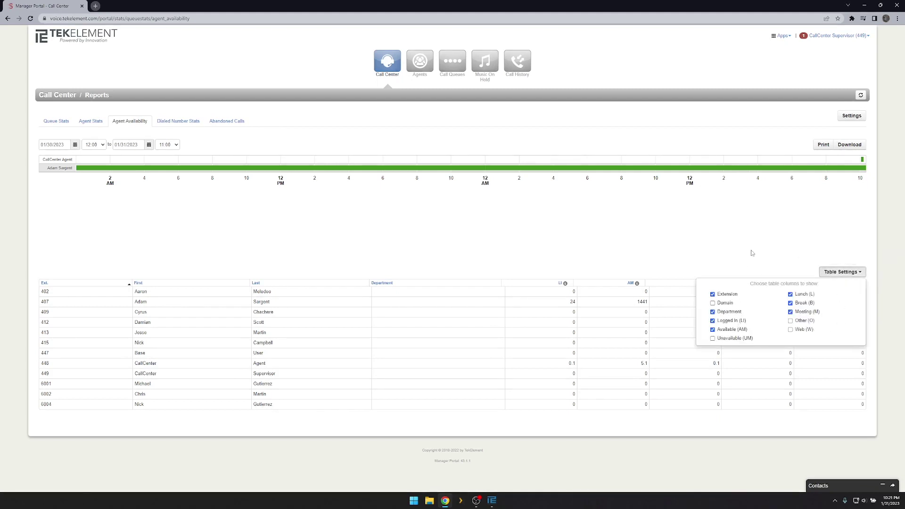
{"action": "left_click", "coordinate": [843, 273]}
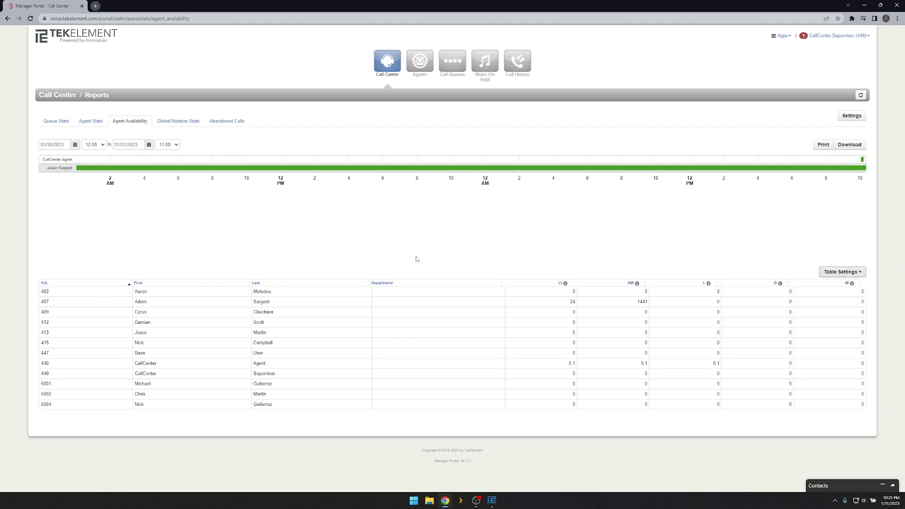
- Open the dialed number stats report and filter it to the Nimbus WISP (9002) queue
{"action": "left_click", "coordinate": [178, 121]}
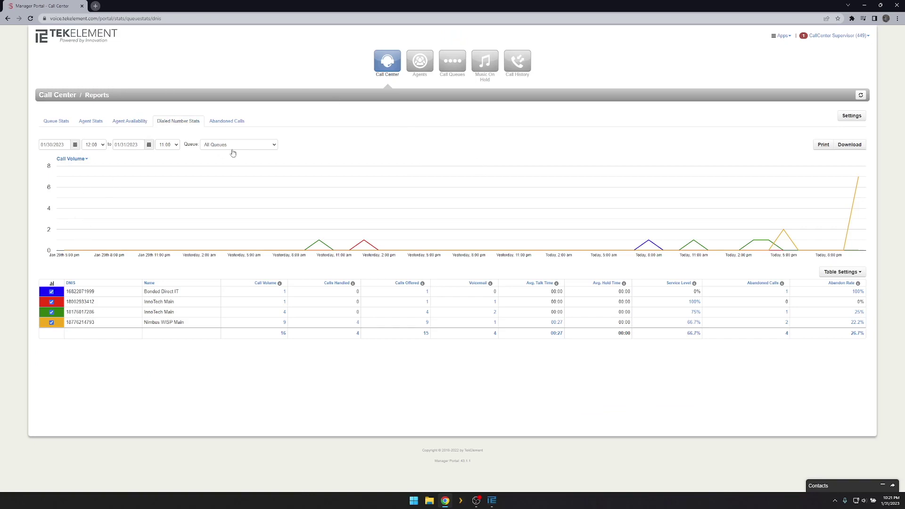
{"action": "left_click", "coordinate": [250, 146]}
{"action": "left_click", "coordinate": [249, 182]}
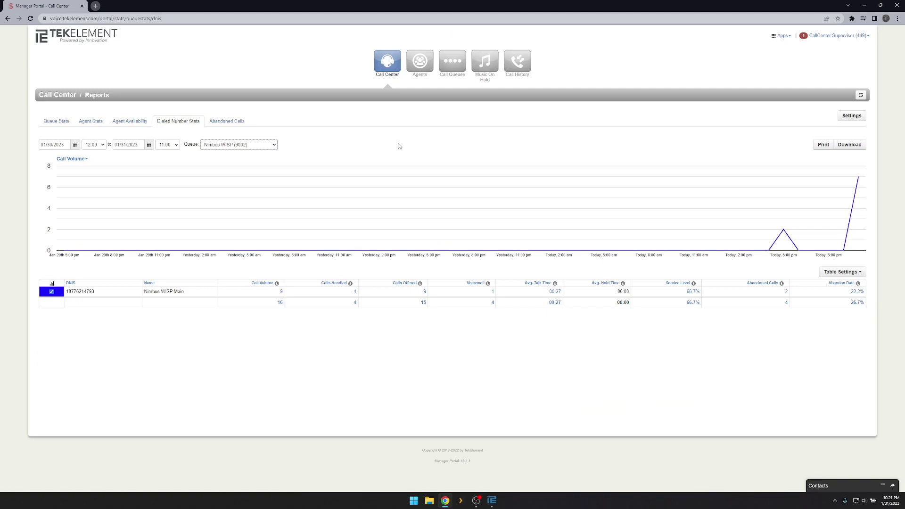
- Review the call details behind the total and Nimbus WISP Main call volumes, and check which table columns are selected
{"action": "left_click", "coordinate": [280, 303]}
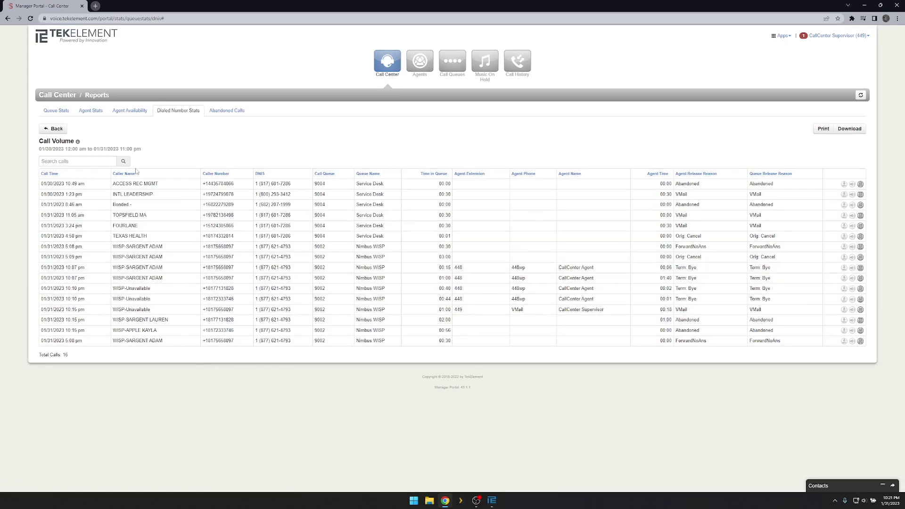
{"action": "left_click", "coordinate": [58, 129]}
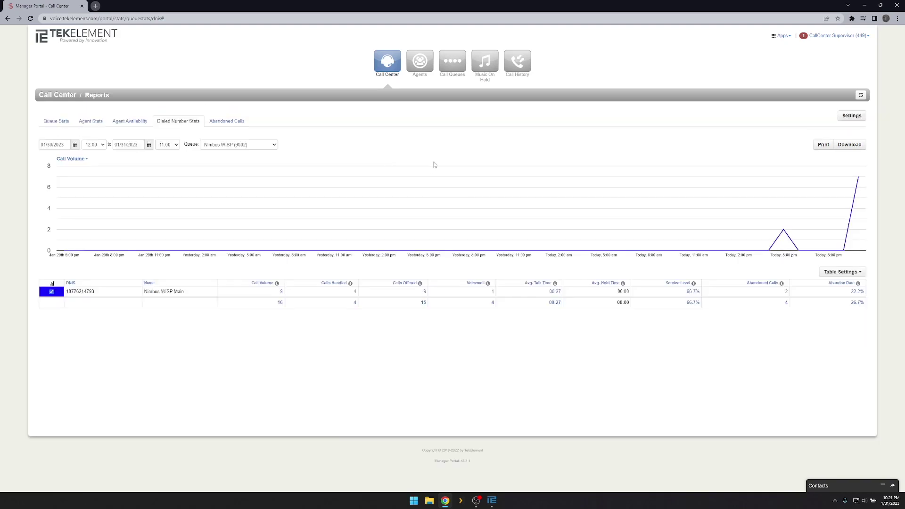
{"action": "left_click", "coordinate": [282, 292]}
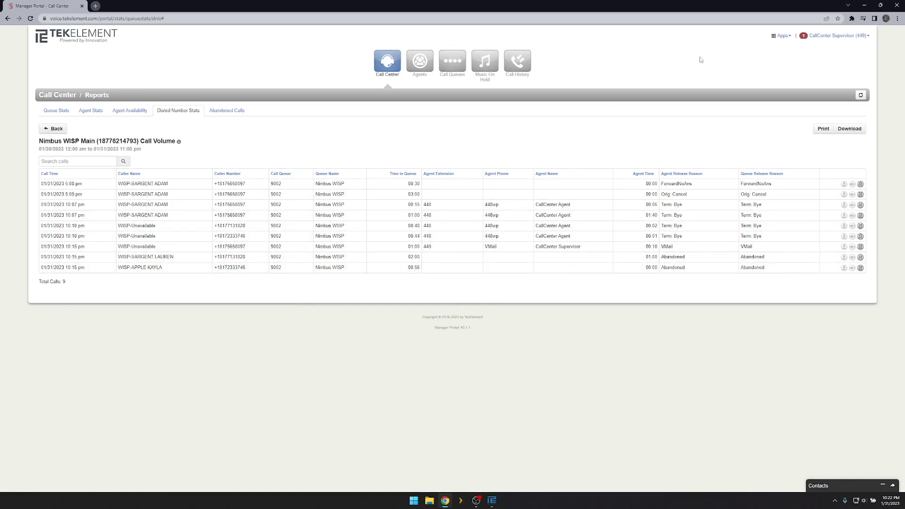
{"action": "left_click", "coordinate": [55, 128]}
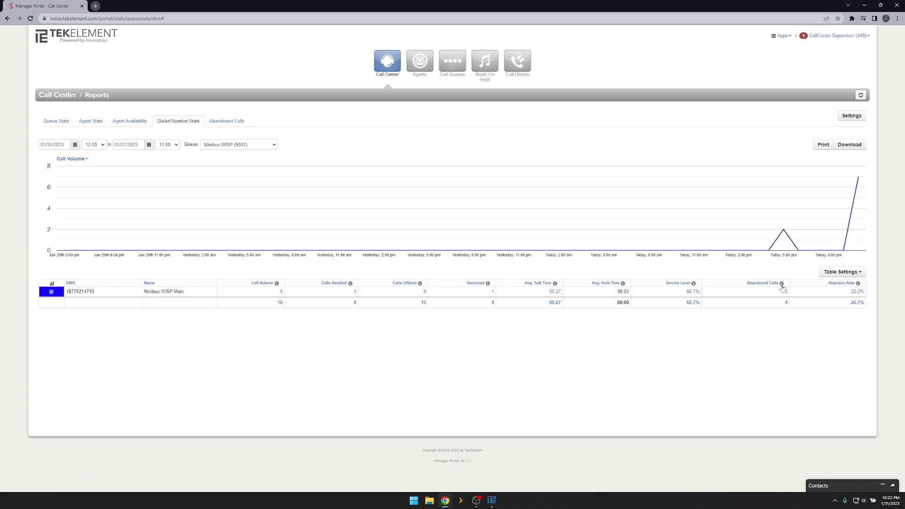
{"action": "left_click", "coordinate": [851, 273]}
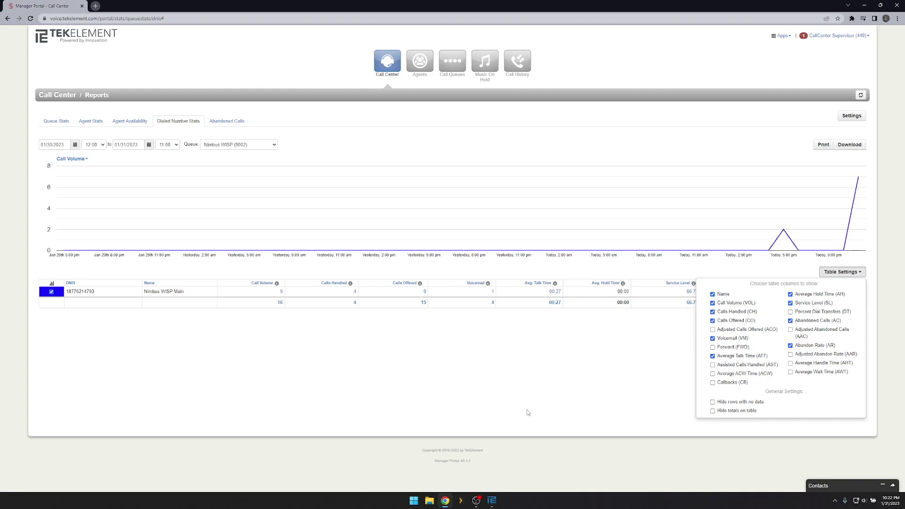
{"action": "left_click", "coordinate": [512, 403]}
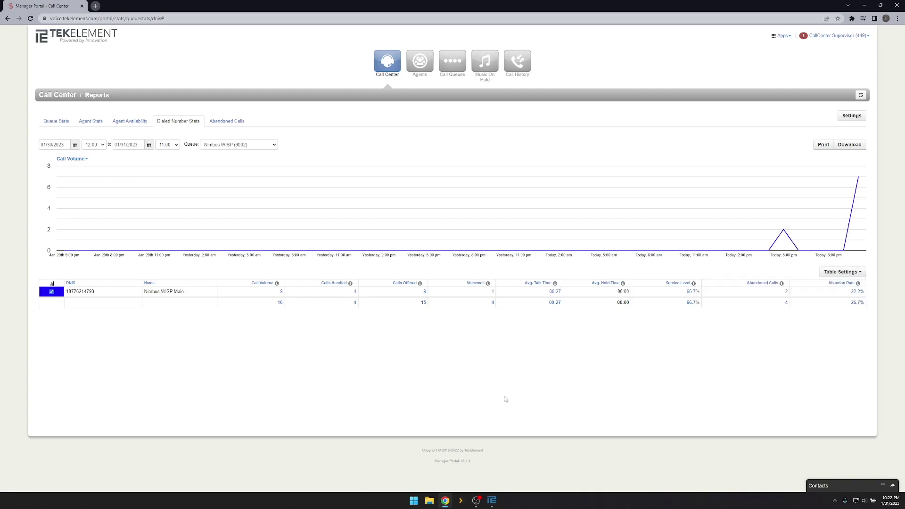
- Open the abandoned calls report and filter it to the Nimbus WISP (9002) queue
{"action": "left_click", "coordinate": [229, 123]}
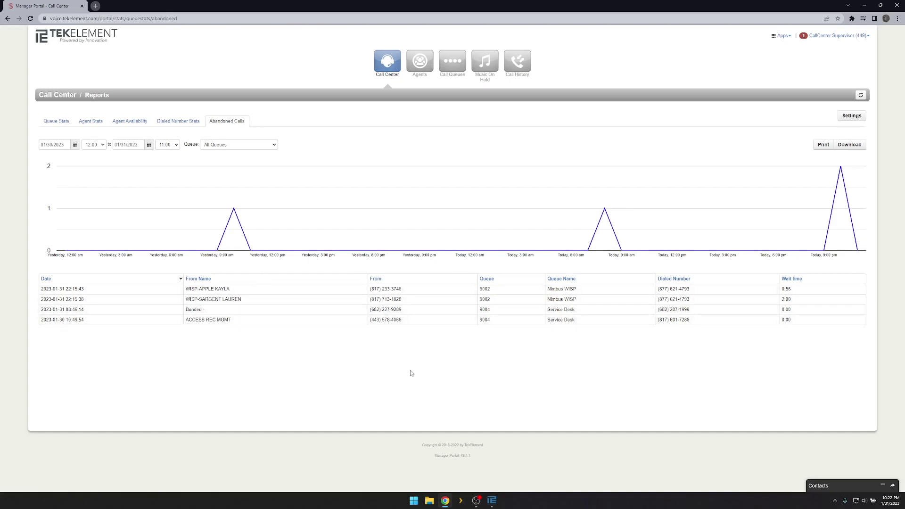
{"action": "left_click", "coordinate": [253, 145]}
{"action": "left_click", "coordinate": [245, 184]}
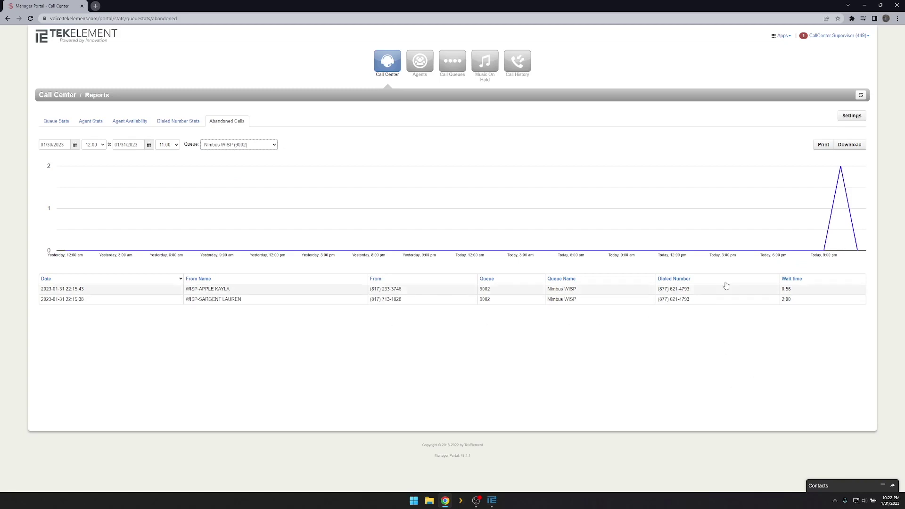
- Open the call center settings and examine the Service Level Agreement option and its description
{"action": "left_click", "coordinate": [852, 116]}
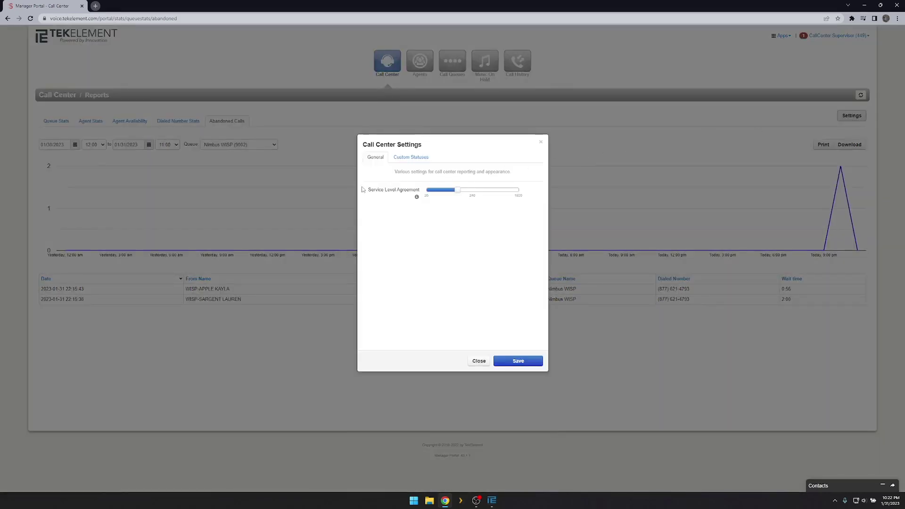
{"action": "mouse_move", "coordinate": [417, 199]}
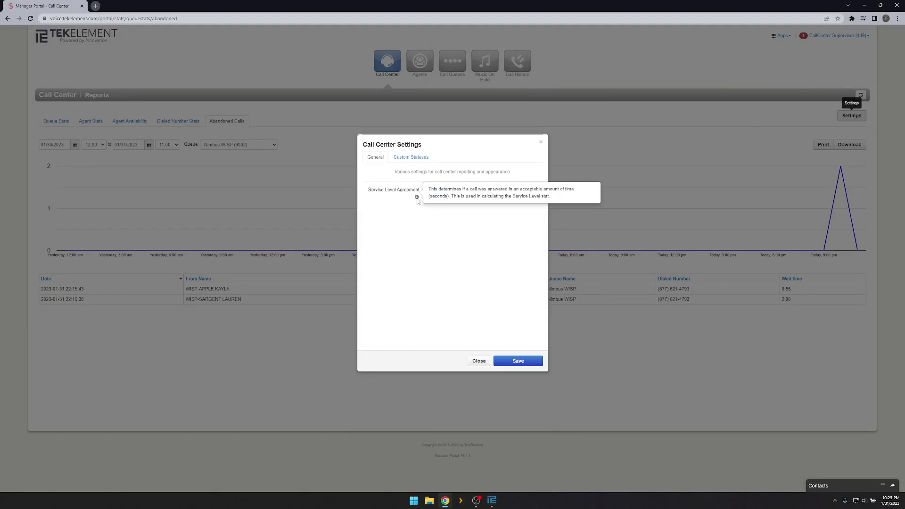
{"action": "mouse_move", "coordinate": [458, 190]}
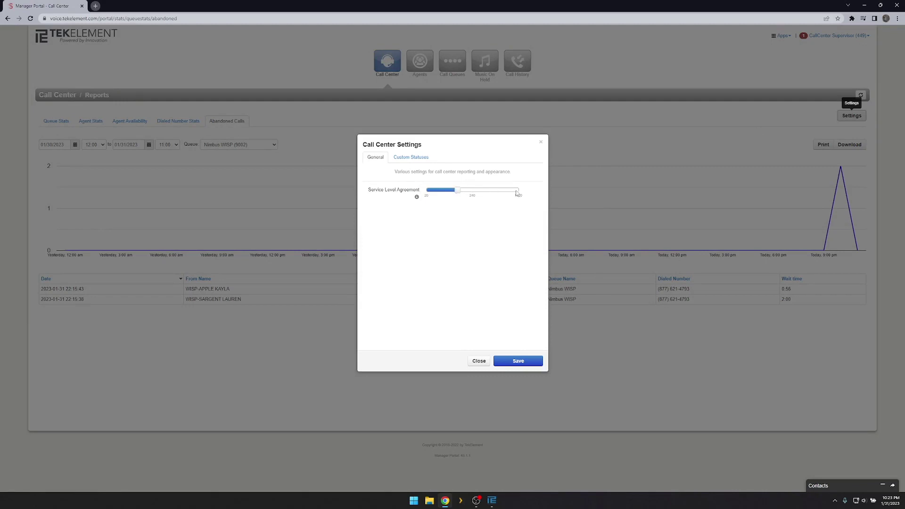
- Add a custom agent status named "Away from Desk" and save the call center settings
{"action": "left_click", "coordinate": [411, 158]}
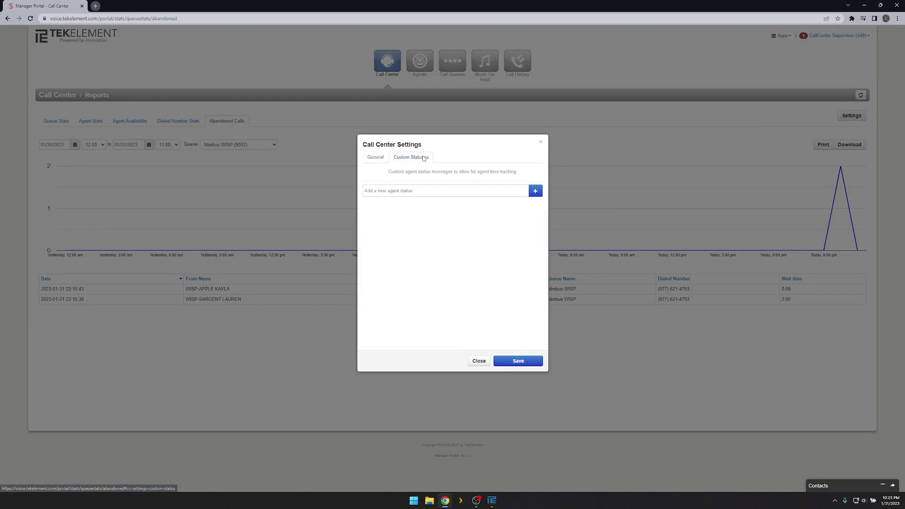
{"action": "left_click", "coordinate": [449, 193]}
{"action": "type", "text": "Away from Desk"}
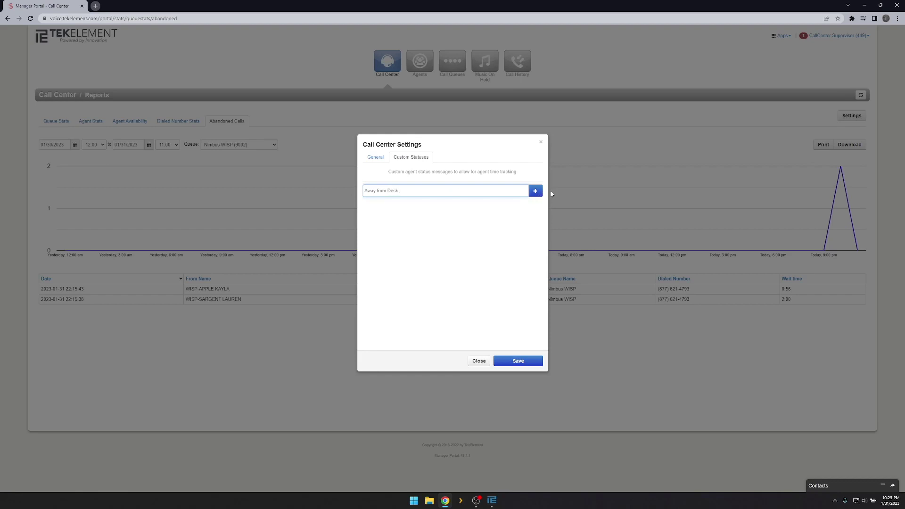
{"action": "left_click", "coordinate": [536, 192]}
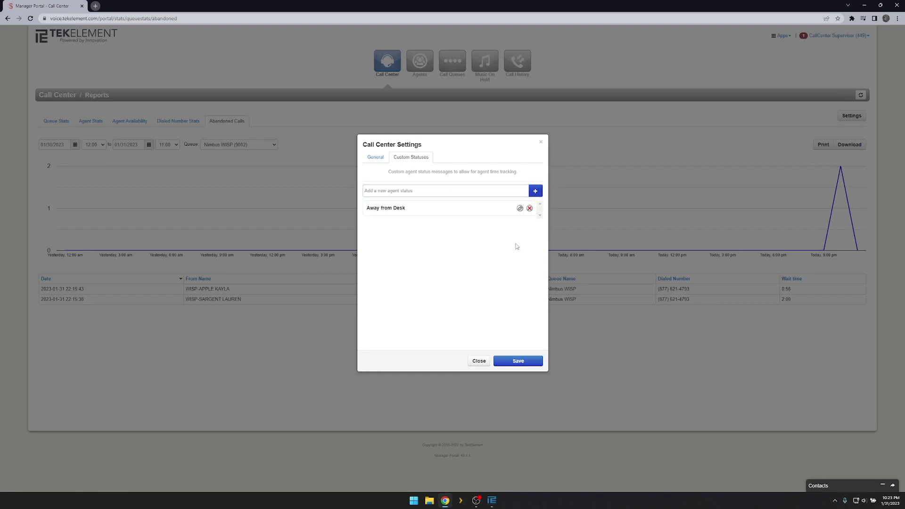
{"action": "left_click", "coordinate": [518, 361]}
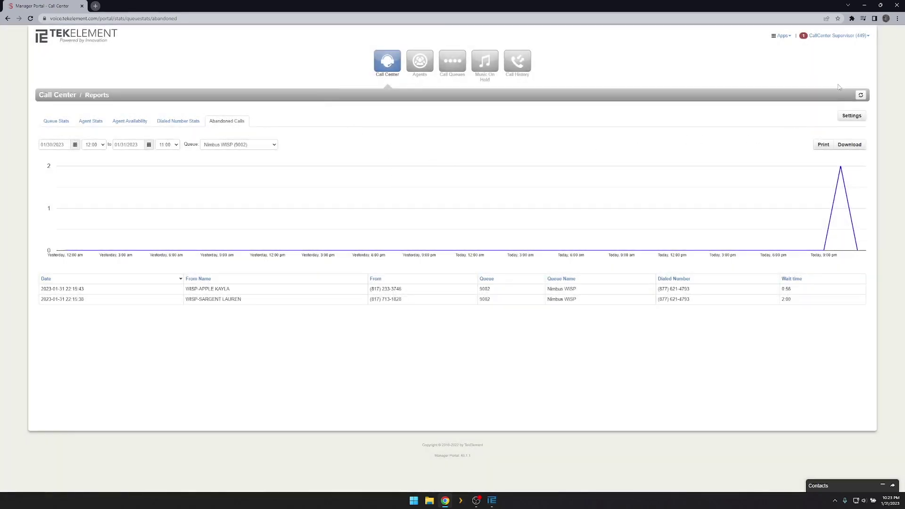
{"action": "left_click", "coordinate": [832, 37]}
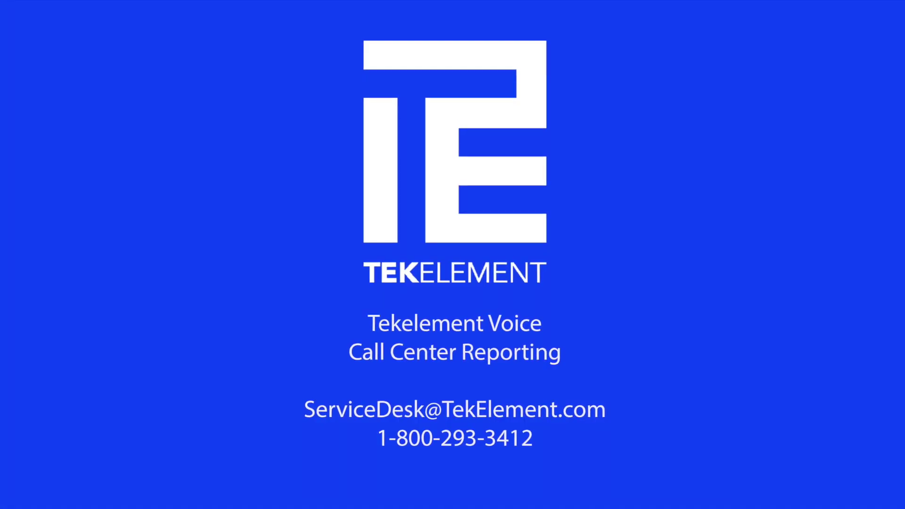